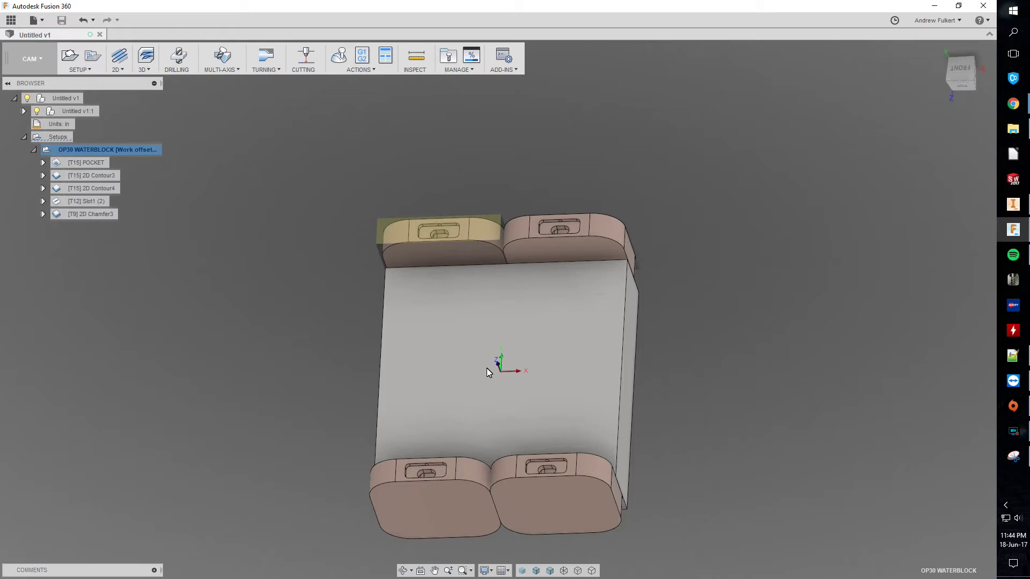
# Step: Preview the POCKET, 2D Contour3, 2D Contour4, Slot1 (2) and 2D Chamfer3 toolpaths
pyautogui.click(90, 164)
pyautogui.scroll(3, 325, 226)
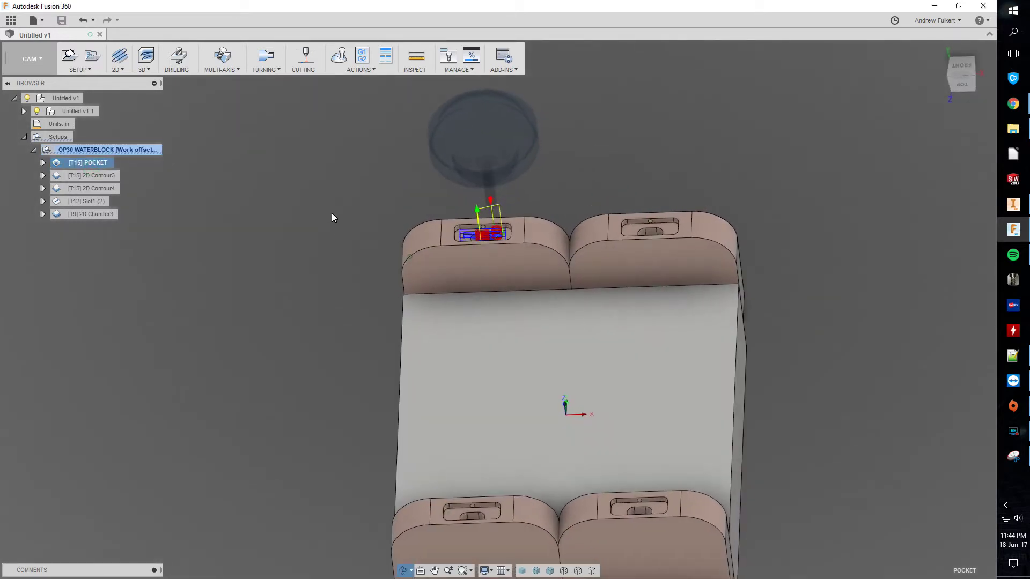
pyautogui.click(106, 178)
pyautogui.click(102, 189)
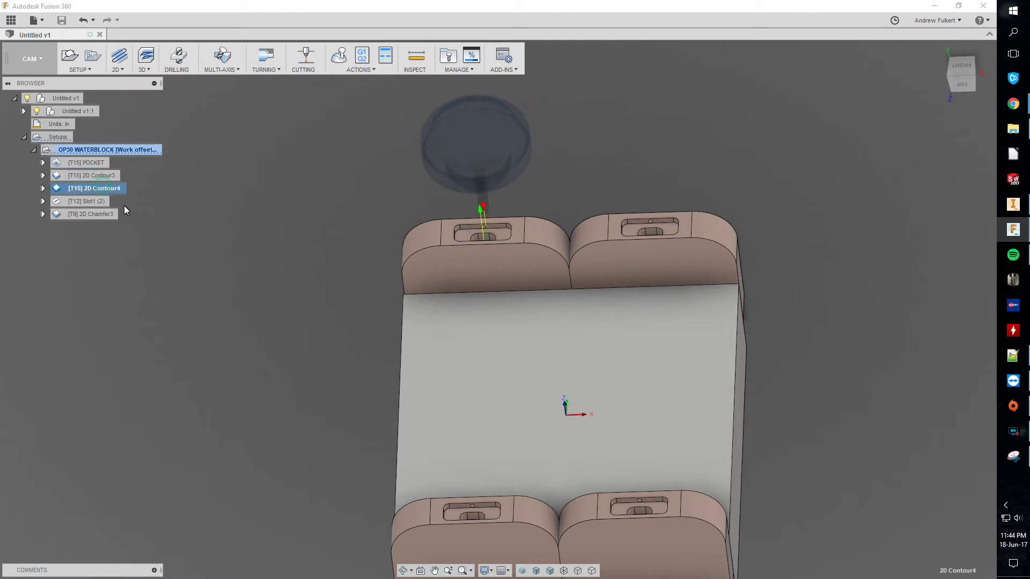
pyautogui.click(90, 202)
pyautogui.moveTo(249, 213)
pyautogui.keyDown('shift'); pyautogui.mouseDown(button='middle')
pyautogui.moveTo(432, 243)
pyautogui.moveTo(459, 320)
pyautogui.moveTo(434, 221)
pyautogui.mouseUp(button='middle'); pyautogui.keyUp('shift')
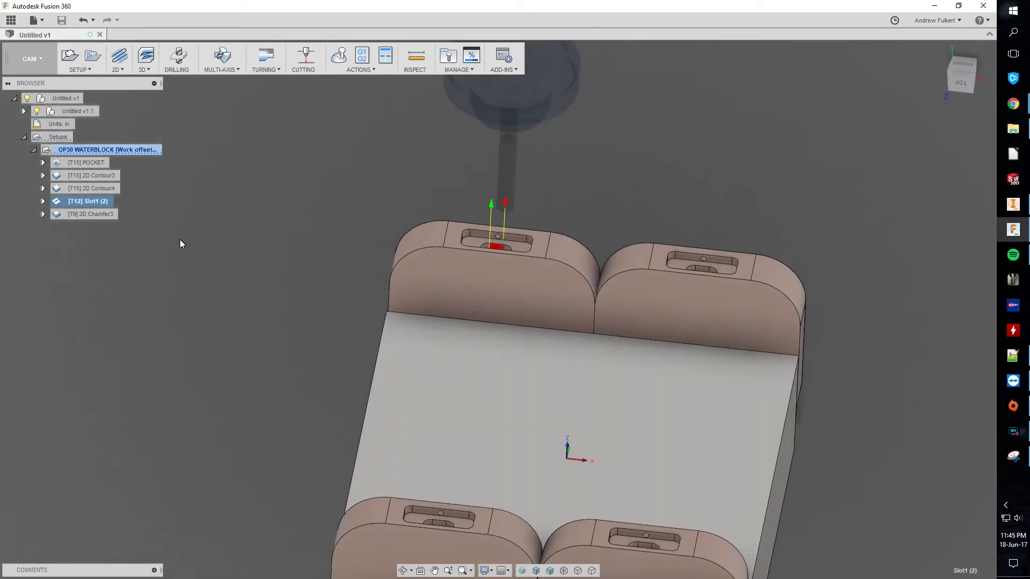
pyautogui.click(89, 216)
pyautogui.moveTo(379, 264)
pyautogui.keyDown('shift'); pyautogui.mouseDown(button='middle')
pyautogui.moveTo(352, 270)
pyautogui.moveTo(383, 273)
pyautogui.moveTo(404, 248)
pyautogui.moveTo(387, 281)
pyautogui.moveTo(391, 318)
pyautogui.moveTo(255, 328)
pyautogui.mouseUp(button='middle'); pyautogui.keyUp('shift')
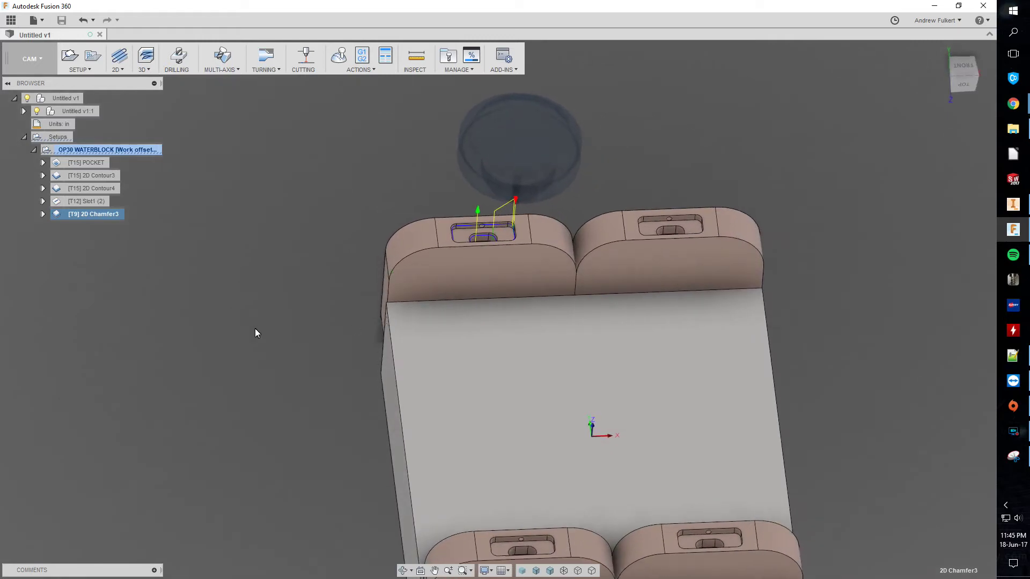
# Step: Clear the selection, then select POCKET through 2D Chamfer3 together
pyautogui.click(135, 212)
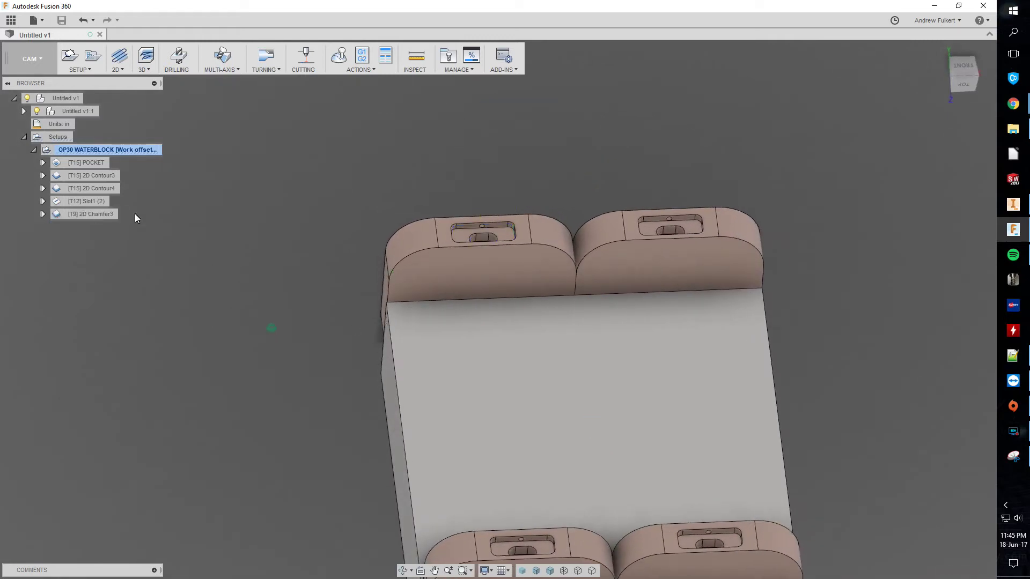
pyautogui.click(91, 164)
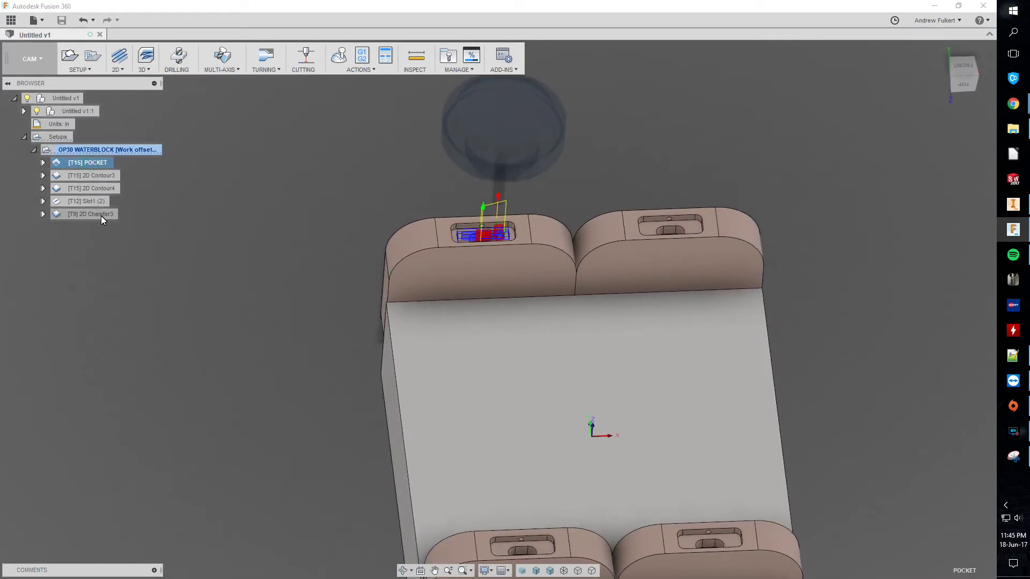
pyautogui.keyDown('shift'); pyautogui.click(100, 216); pyautogui.keyUp('shift')
# Step: Add the five operations to a new pattern folder and set its type to Component pattern
pyautogui.rightClick(106, 215)
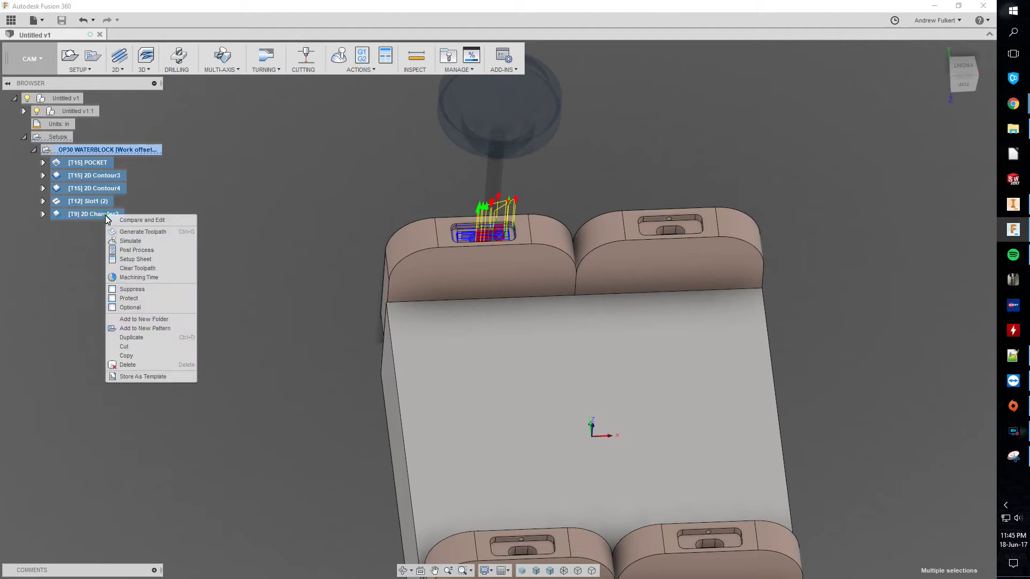
pyautogui.click(155, 331)
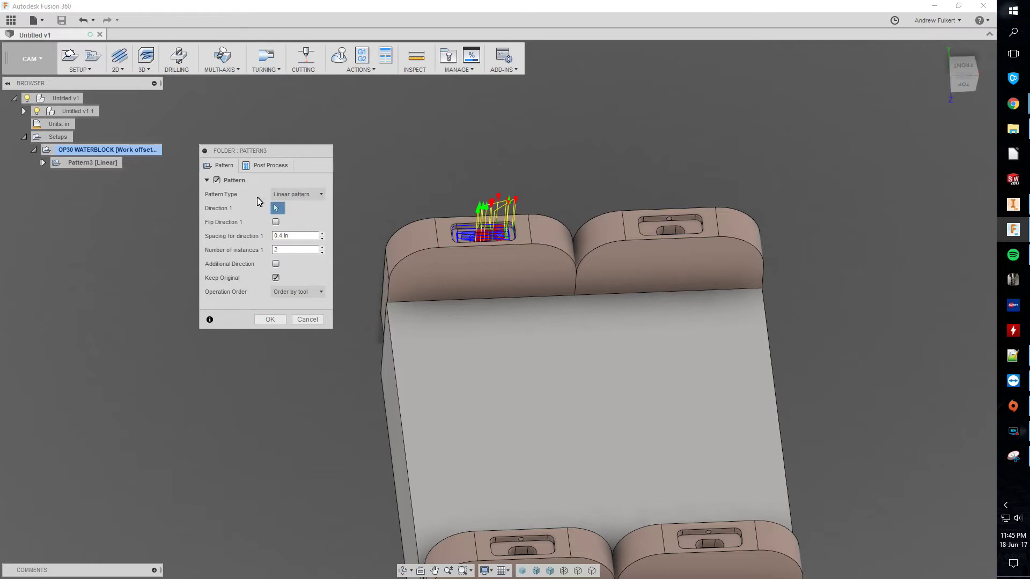
pyautogui.click(299, 200)
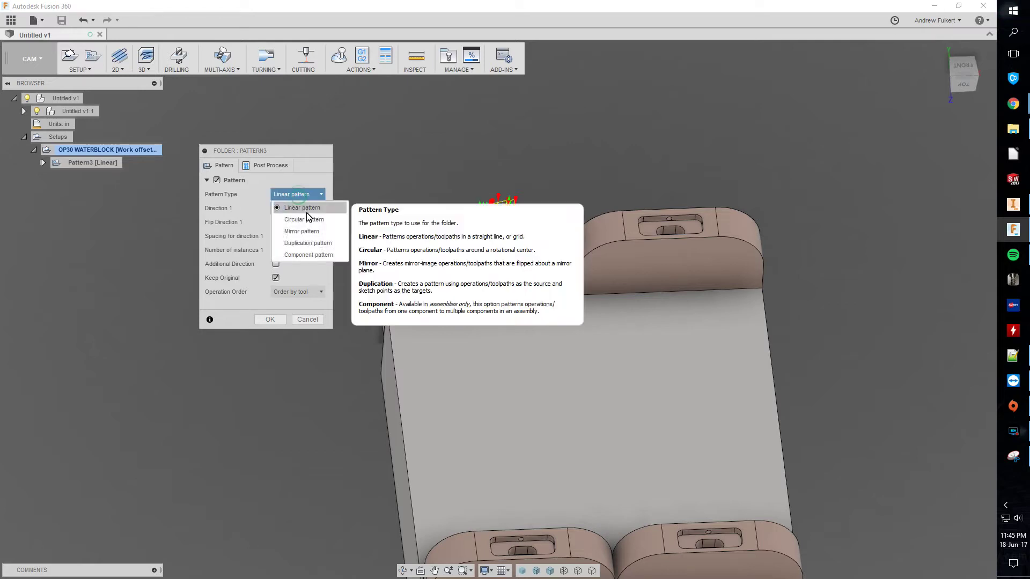
pyautogui.click(299, 255)
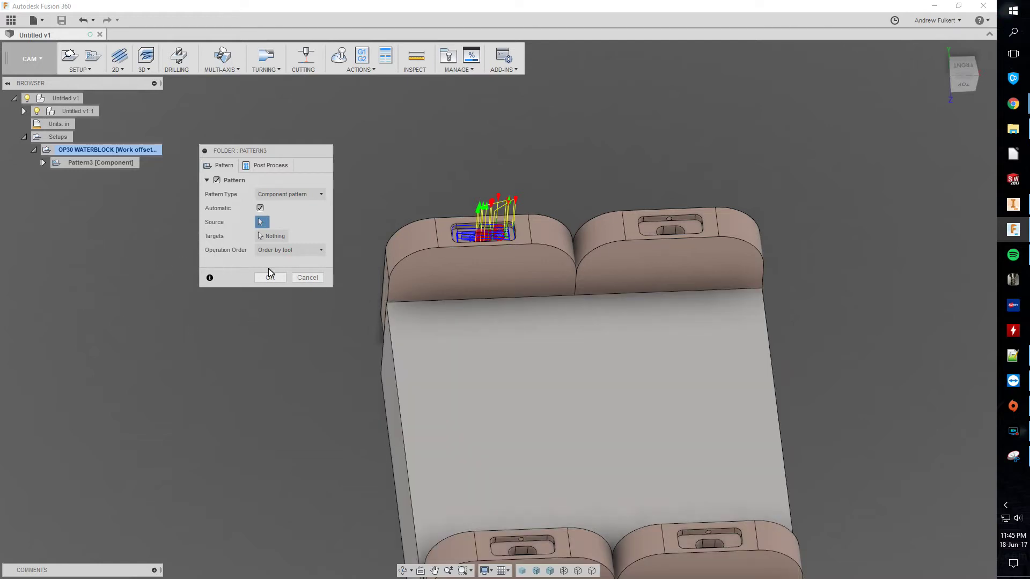
# Step: Set the first water block as the pattern source and confirm the component pattern
pyautogui.click(411, 283)
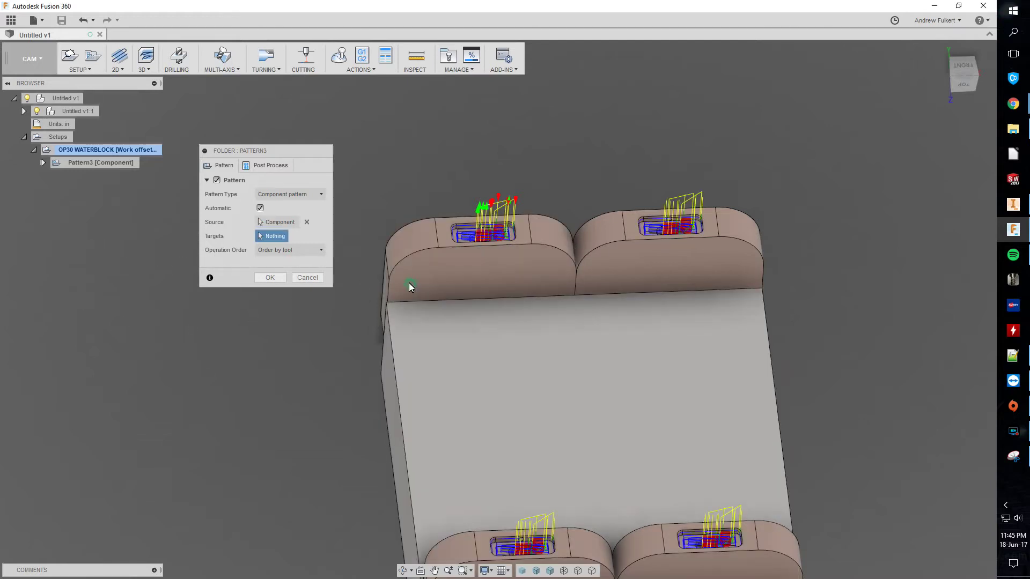
pyautogui.scroll(-4, 376, 366)
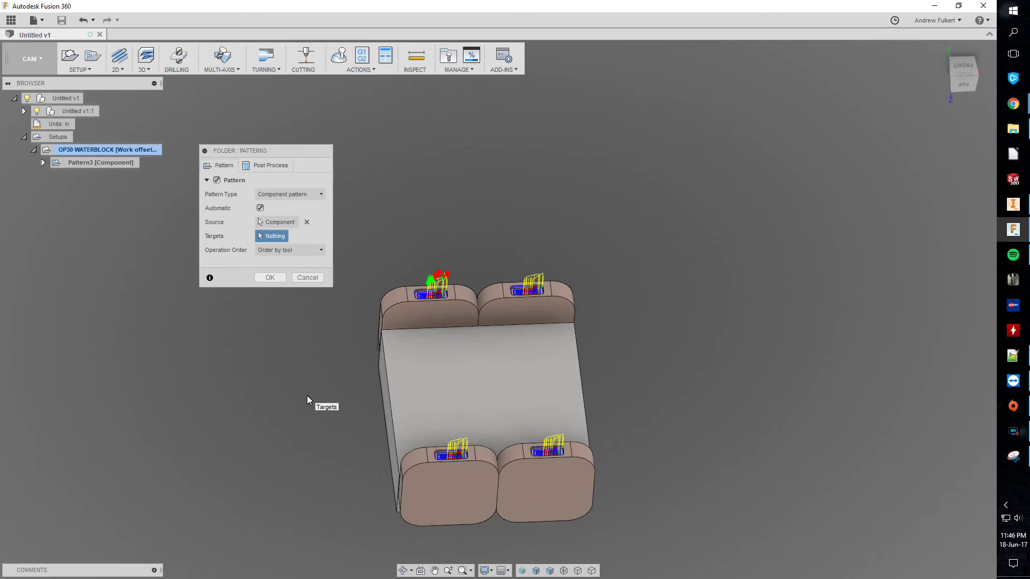
pyautogui.click(265, 279)
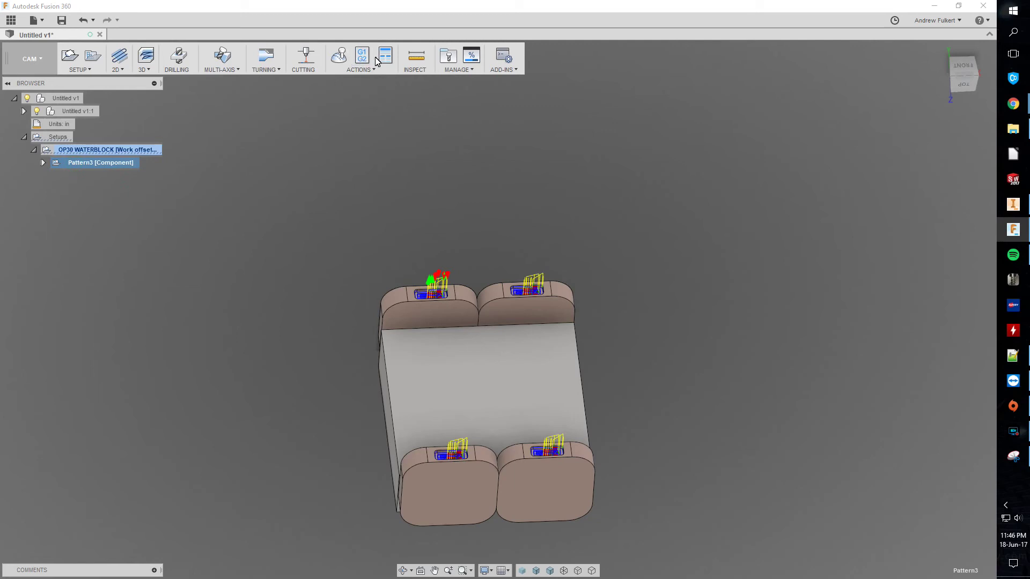
# Step: Start the simulation and try the stock display on and off
pyautogui.click(339, 54)
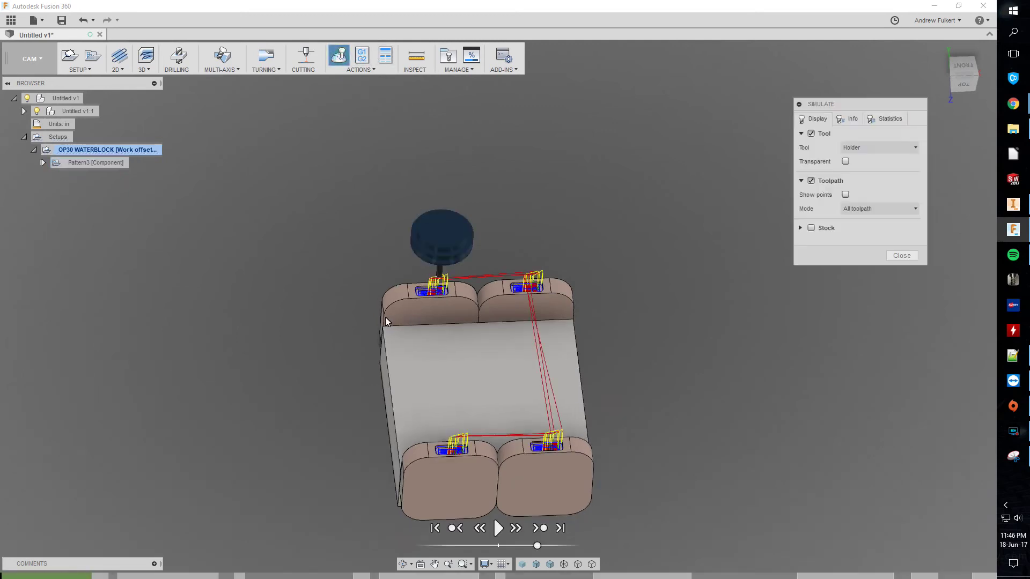
pyautogui.keyDown('shift'); pyautogui.moveTo(385, 317); pyautogui.dragTo(370, 294, button='middle'); pyautogui.keyUp('shift')
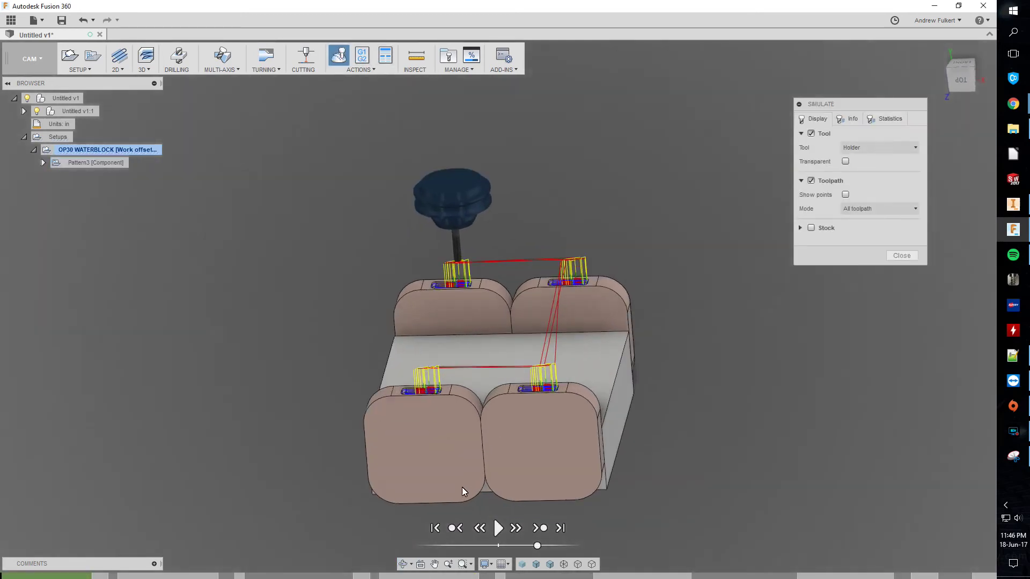
pyautogui.scroll(3, 494, 486)
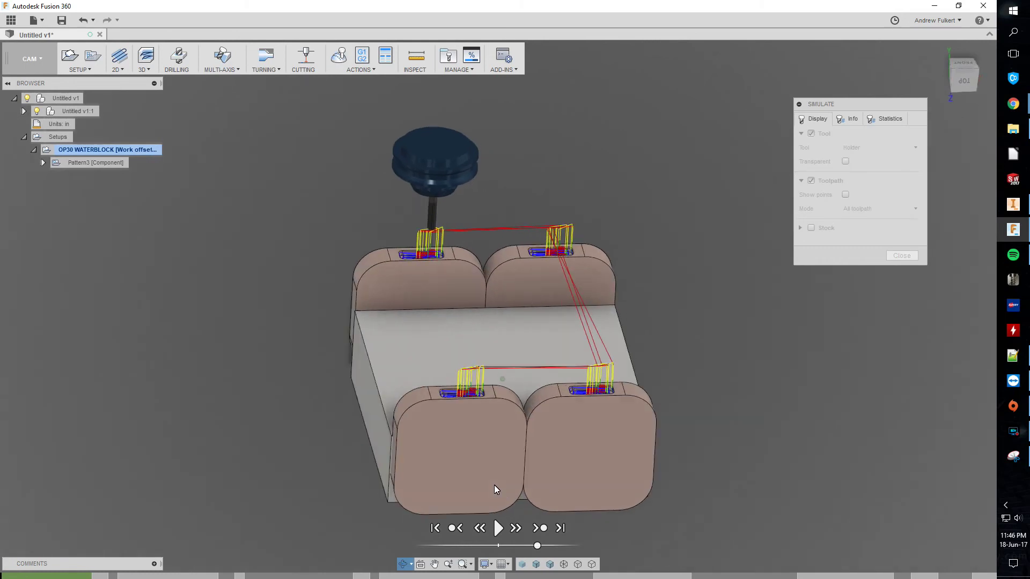
pyautogui.click(813, 229)
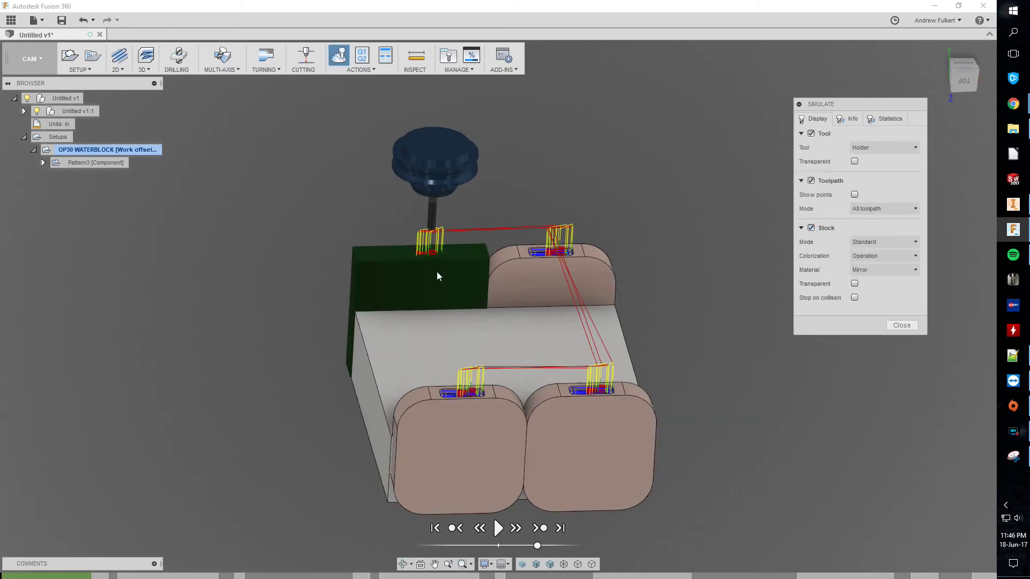
pyautogui.click(811, 228)
pyautogui.moveTo(421, 291)
pyautogui.keyDown('shift'); pyautogui.mouseDown(button='middle')
pyautogui.moveTo(496, 325)
pyautogui.moveTo(433, 283)
pyautogui.mouseUp(button='middle'); pyautogui.keyUp('shift')
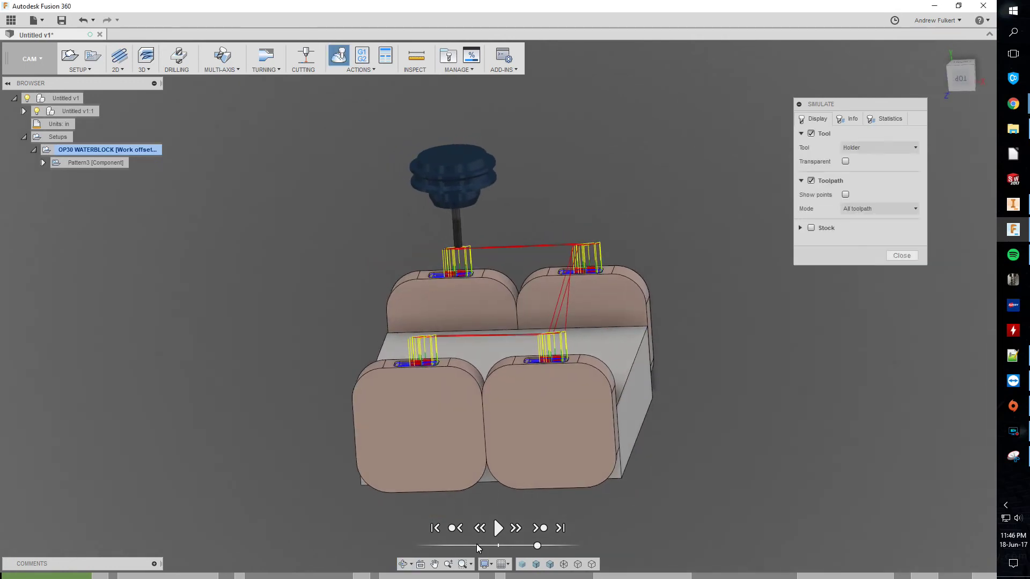
# Step: Play the simulation with Tail toolpath mode and faster playback
pyautogui.click(498, 528)
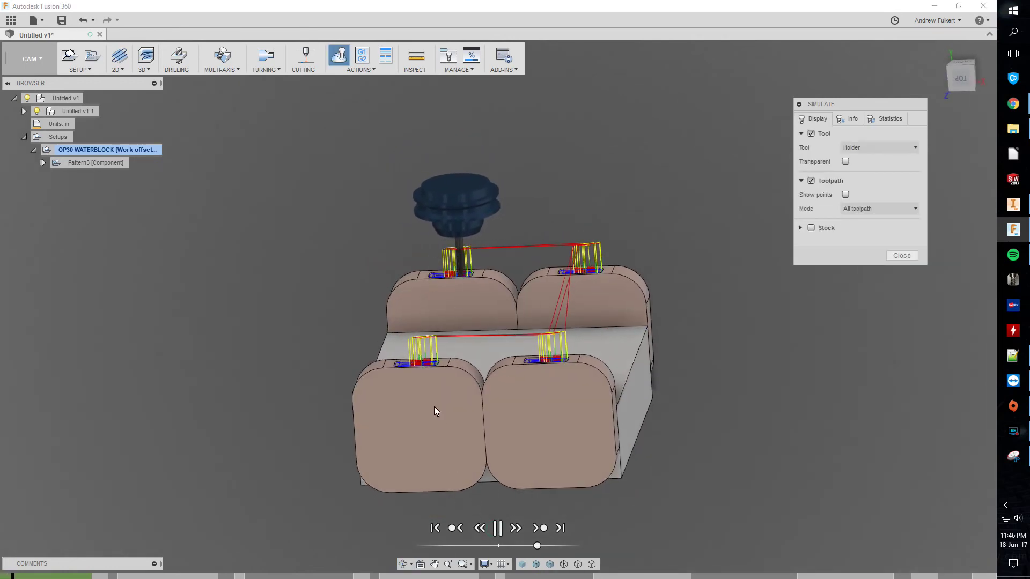
pyautogui.click(879, 208)
pyautogui.click(859, 271)
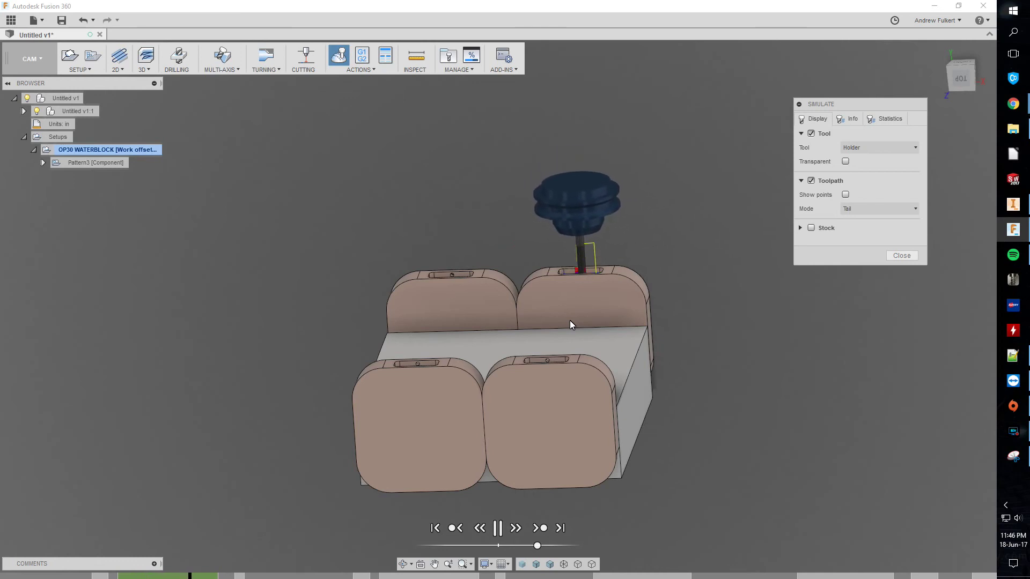
pyautogui.moveTo(537, 546); pyautogui.dragTo(556, 548)
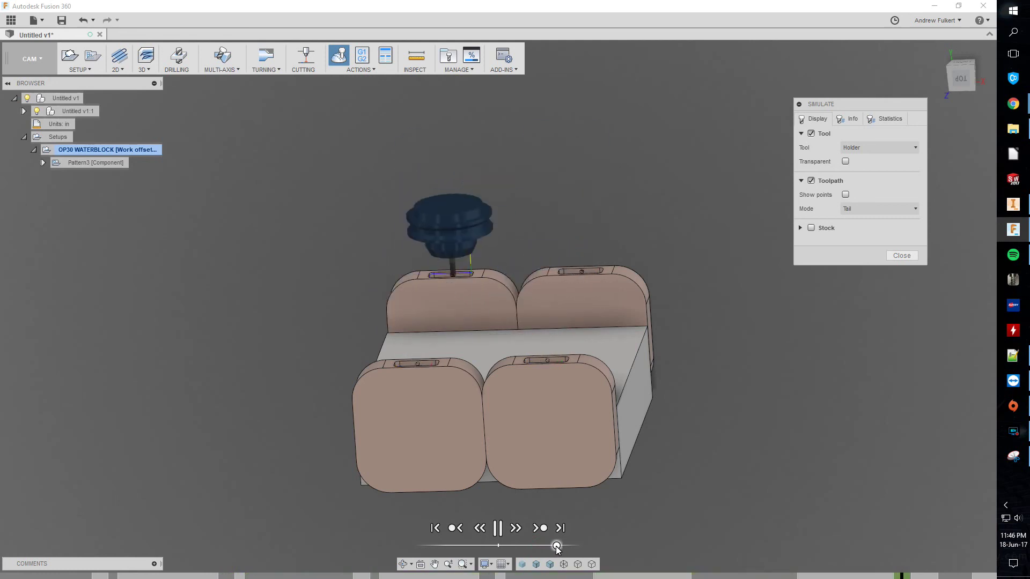
pyautogui.keyDown('shift'); pyautogui.moveTo(442, 451); pyautogui.dragTo(344, 387, button='middle'); pyautogui.keyUp('shift')
# Step: Show the stock, orbit around the machined pocket on the first block, then close the simulation
pyautogui.click(811, 227)
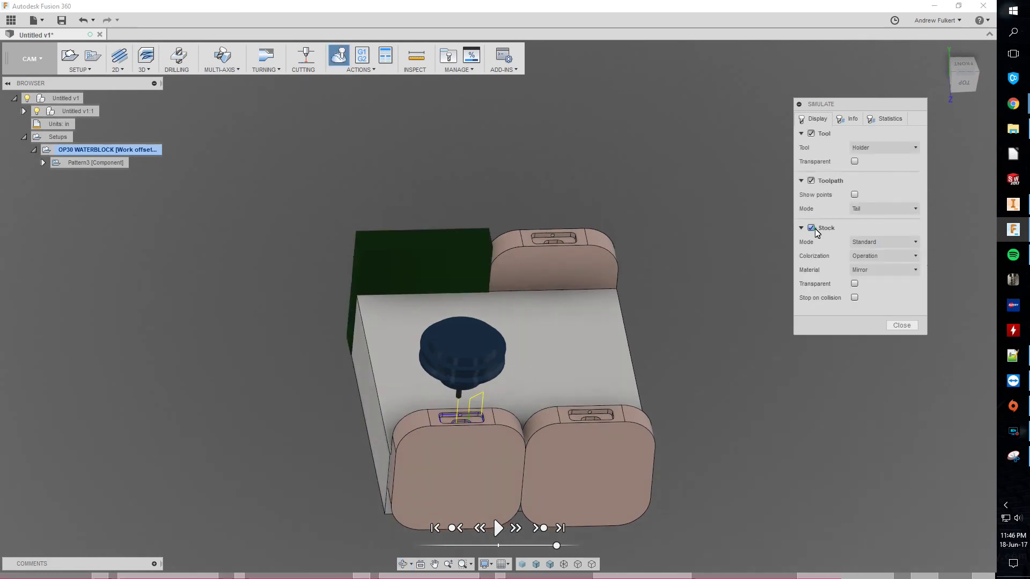
pyautogui.scroll(5, 373, 178)
pyautogui.keyDown('shift'); pyautogui.moveTo(423, 241); pyautogui.dragTo(345, 286, button='middle'); pyautogui.keyUp('shift')
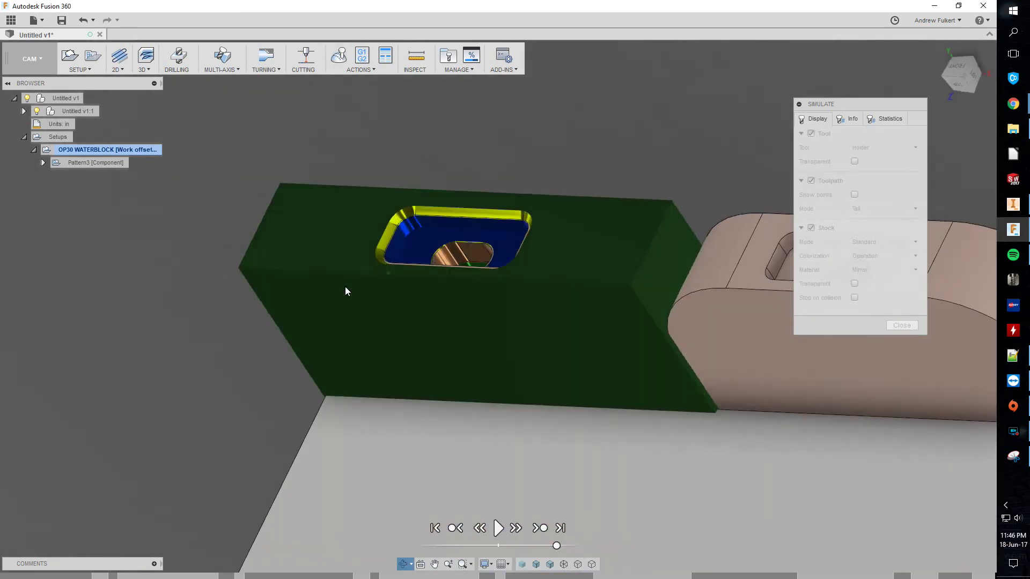
pyautogui.scroll(3, 373, 283)
pyautogui.moveTo(407, 274)
pyautogui.keyDown('shift'); pyautogui.mouseDown(button='middle')
pyautogui.moveTo(337, 275)
pyautogui.moveTo(384, 249)
pyautogui.mouseUp(button='middle'); pyautogui.keyUp('shift')
pyautogui.scroll(-3, 381, 268)
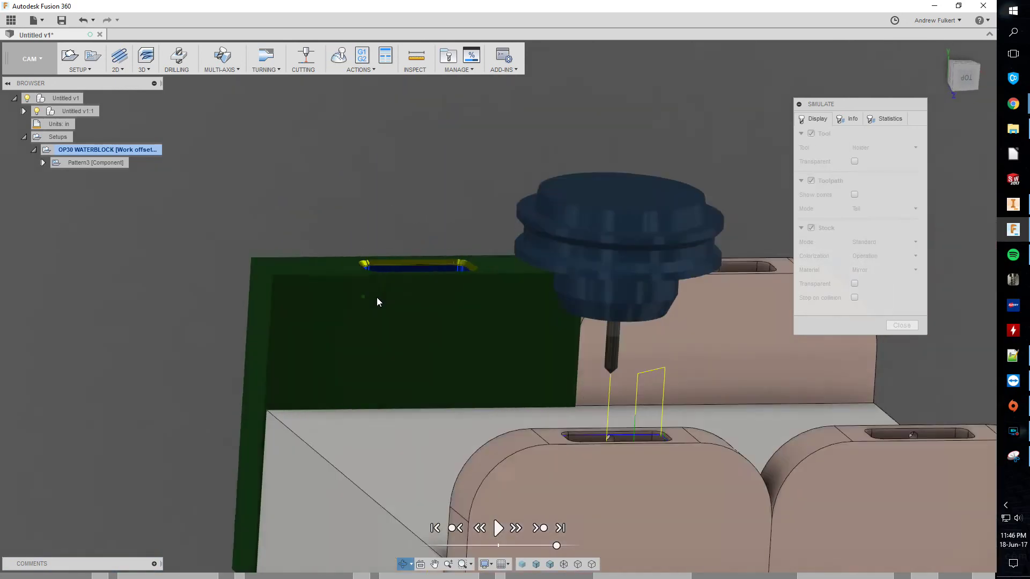
pyautogui.keyDown('shift'); pyautogui.moveTo(564, 242); pyautogui.dragTo(775, 280, button='middle'); pyautogui.keyUp('shift')
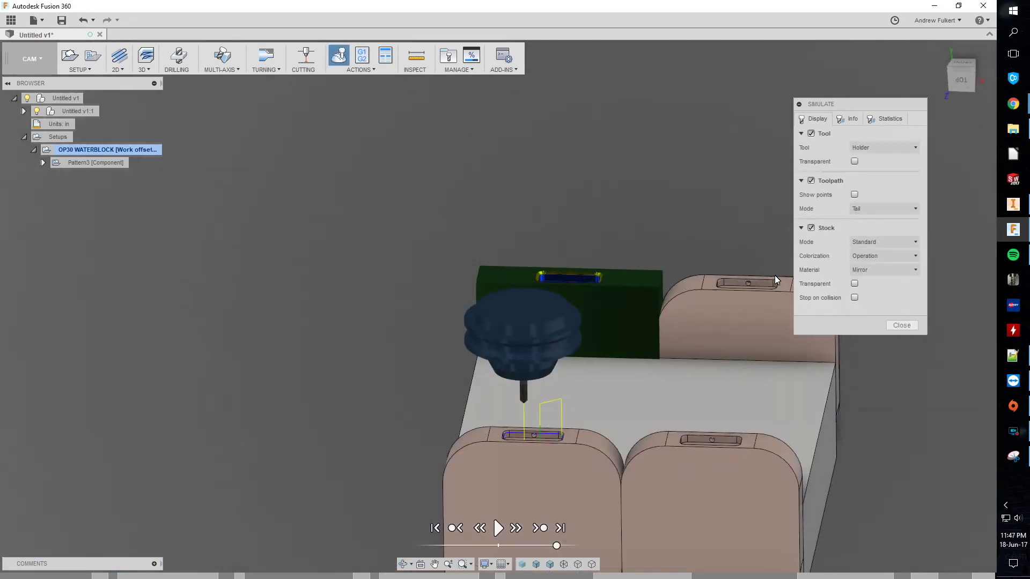
pyautogui.scroll(-3, 618, 334)
pyautogui.keyDown('shift'); pyautogui.moveTo(619, 334); pyautogui.dragTo(615, 349, button='middle'); pyautogui.keyUp('shift')
pyautogui.scroll(2, 599, 403)
pyautogui.scroll(2, 610, 393)
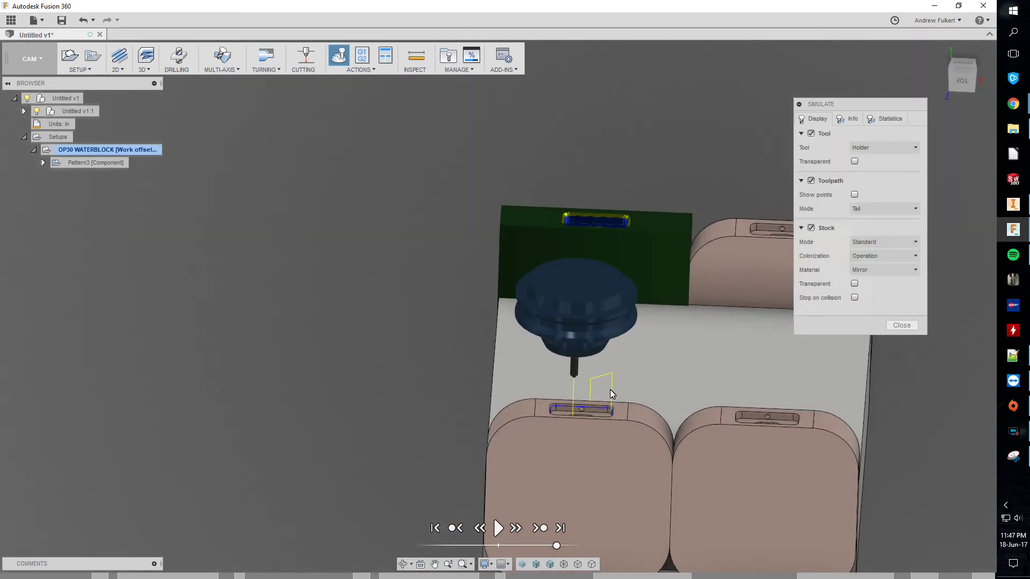
pyautogui.scroll(-2, 623, 393)
pyautogui.click(900, 324)
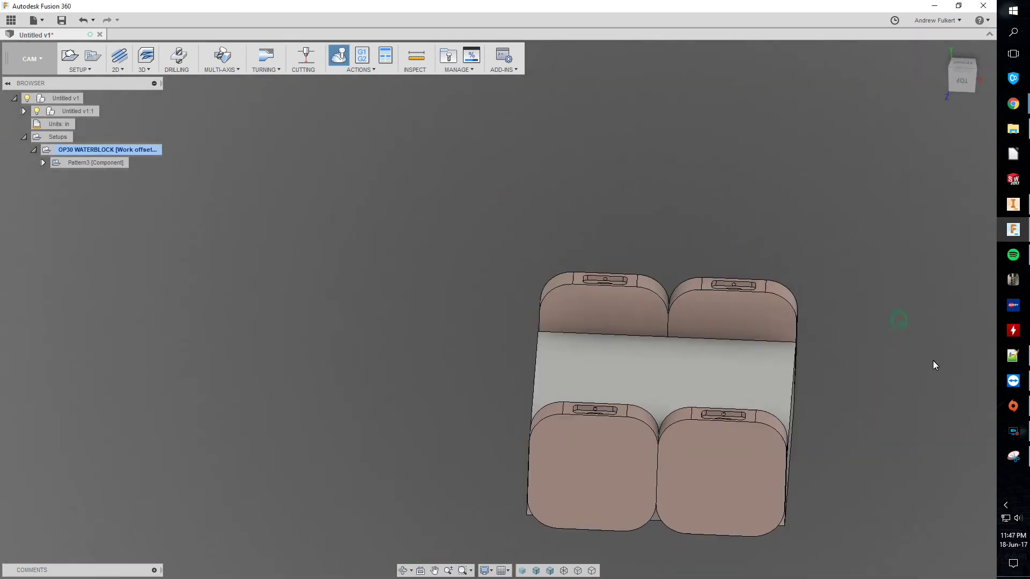